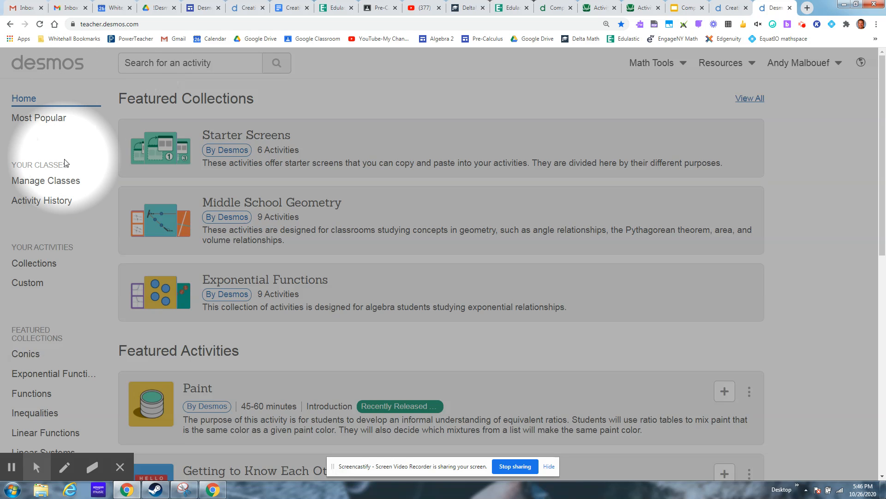
- Create a new custom activity titled "Creating a Custom Activity" with link sharing
{"action": "left_click", "coordinate": [29, 284]}
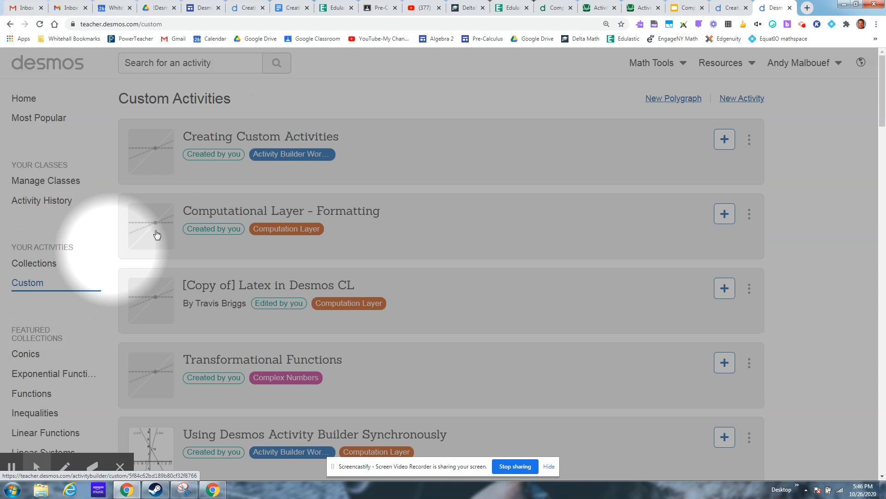
{"action": "left_click", "coordinate": [746, 99]}
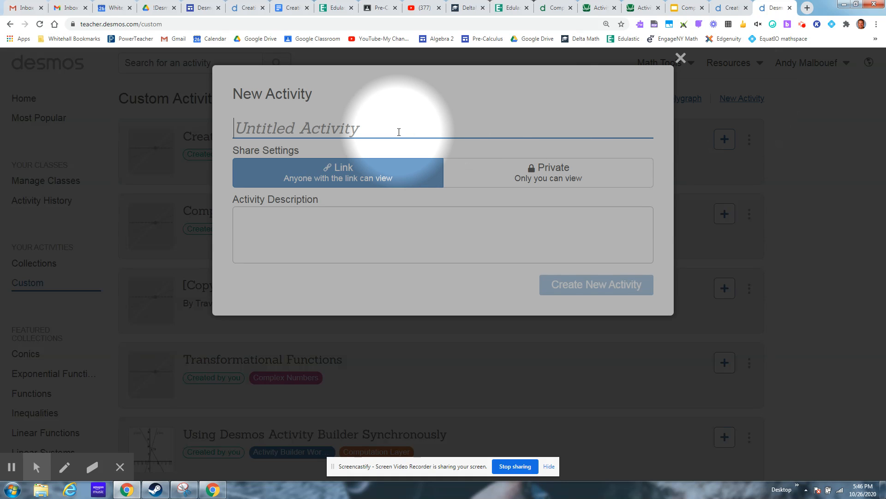
{"action": "type", "text": "Creatin"}
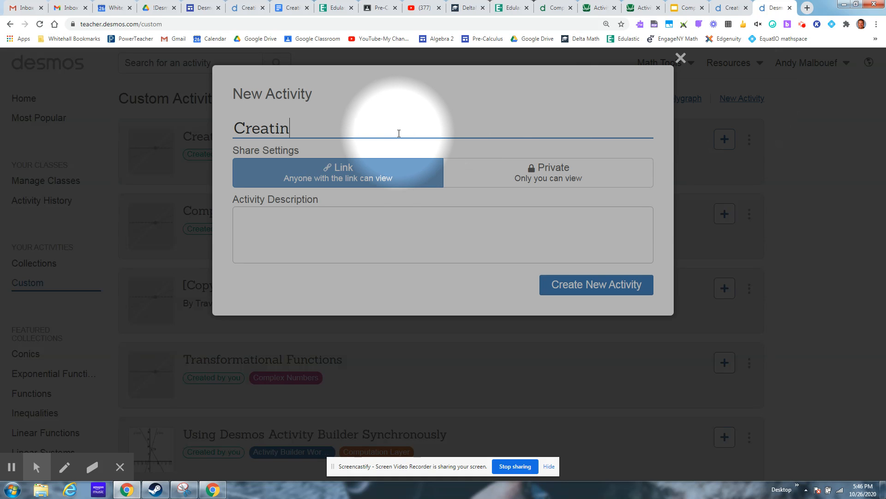
{"action": "type", "text": "g a Custom "}
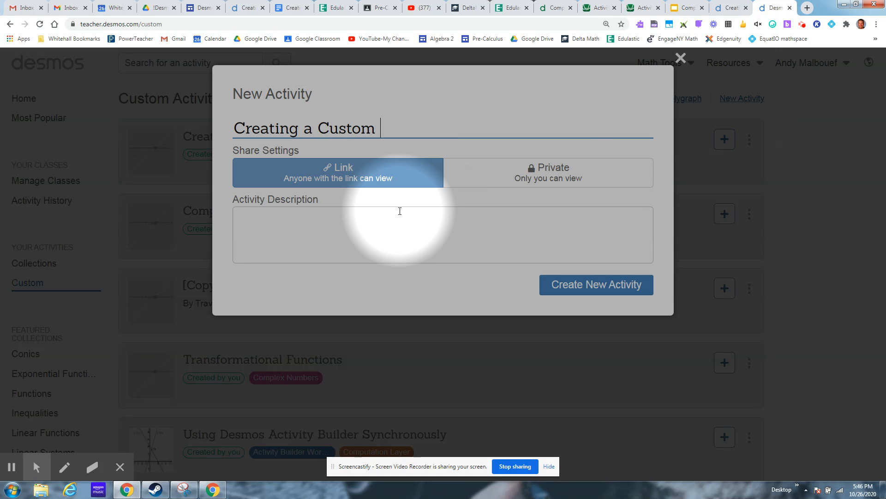
{"action": "type", "text": "Activity"}
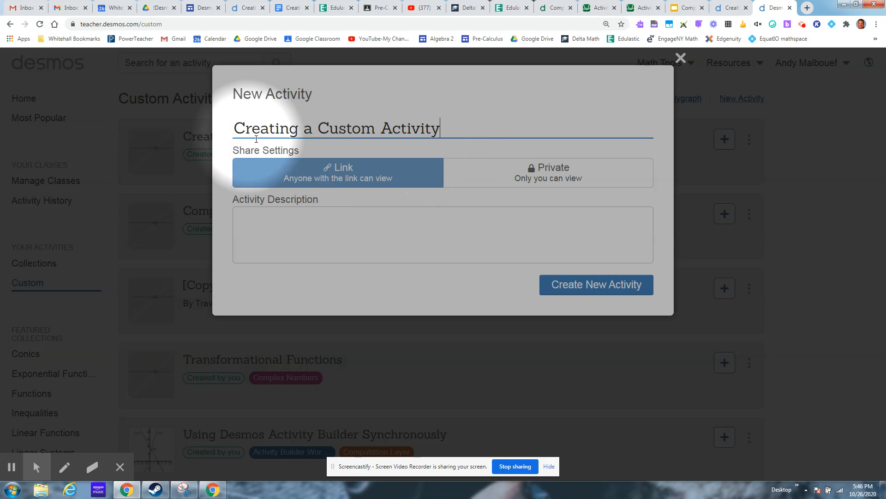
{"action": "left_click", "coordinate": [591, 287]}
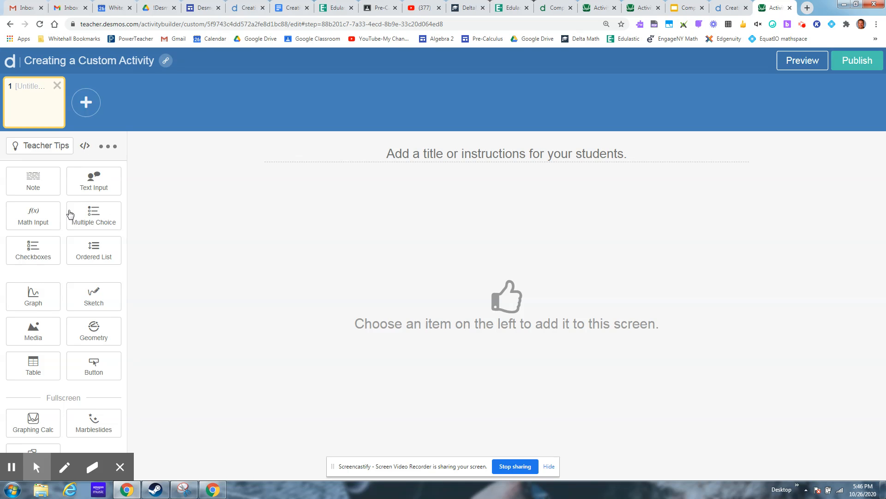
{"action": "mouse_move", "coordinate": [15, 457]}
{"action": "left_click", "coordinate": [14, 441]}
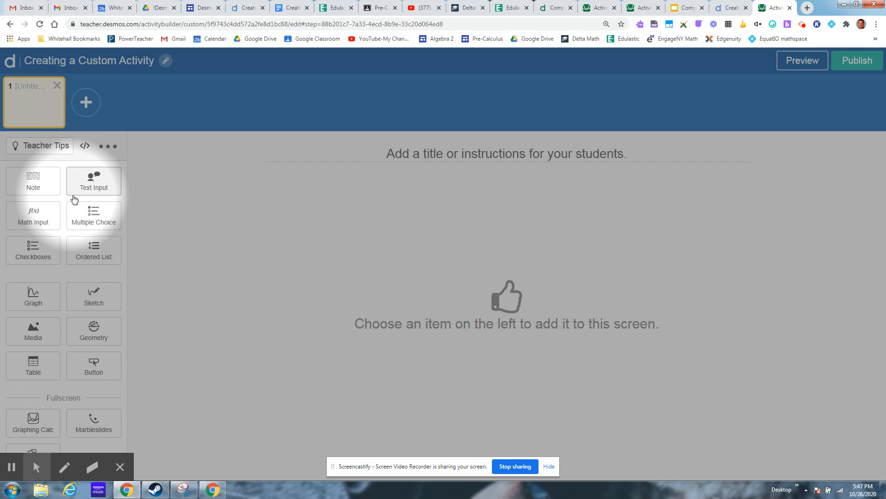
- Add a note reading "Simplify: 6/8" with the fraction as math, and add a math input below it
{"action": "left_click", "coordinate": [46, 189]}
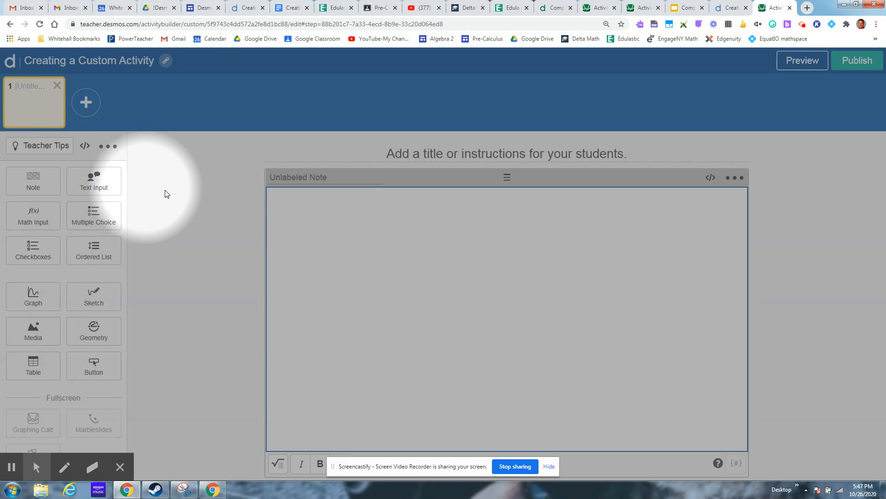
{"action": "left_click", "coordinate": [302, 204]}
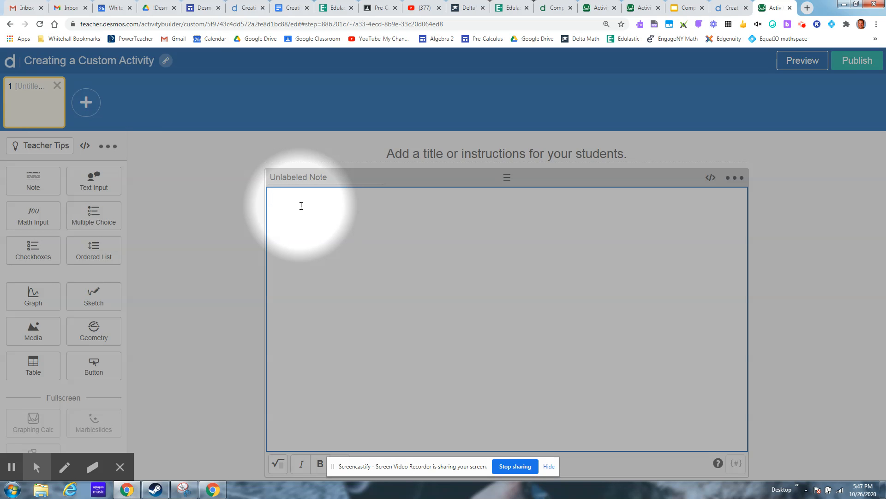
{"action": "left_click", "coordinate": [301, 206]}
{"action": "type", "text": "Simplify:"}
{"action": "left_click", "coordinate": [279, 463]}
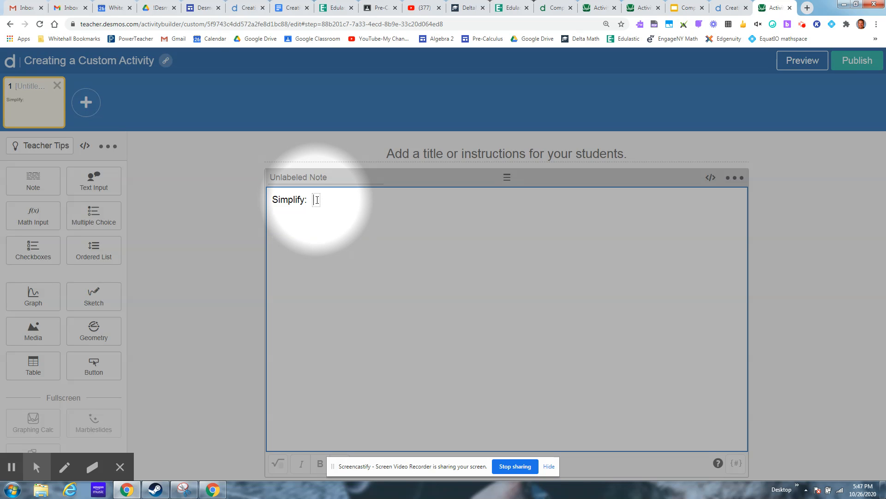
{"action": "type", "text": "6/8"}
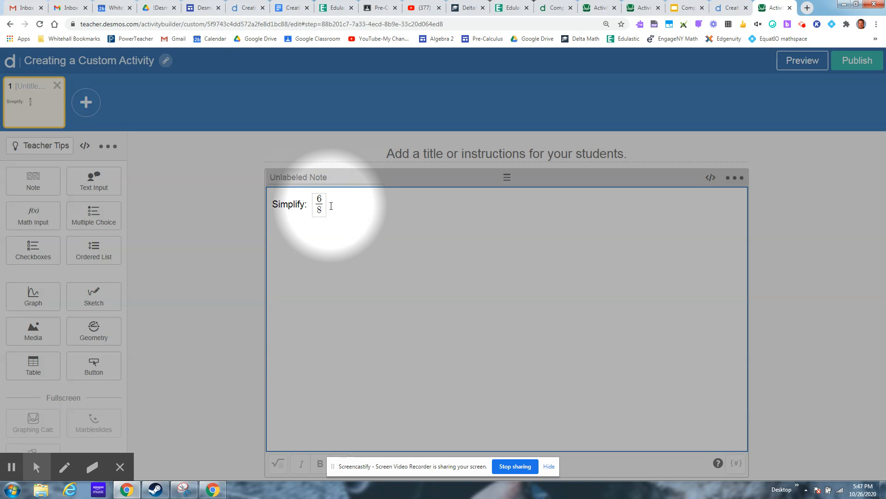
{"action": "key", "text": "Right"}
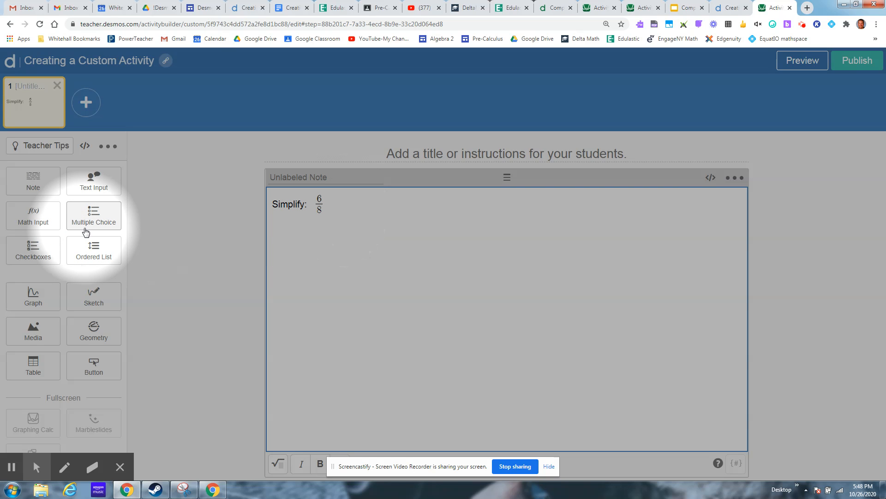
{"action": "left_click", "coordinate": [44, 221]}
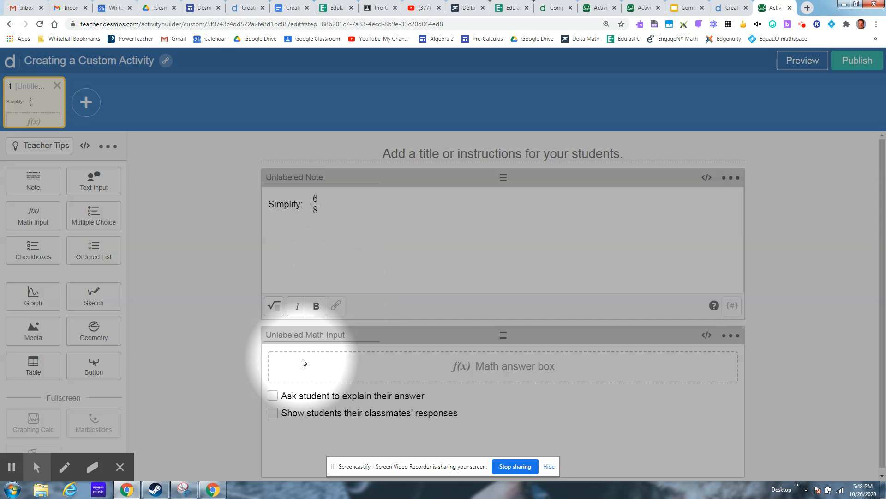
- Preview the student screen, submit 3/4 as a test answer to the Simplify question, and return to the editor
{"action": "left_click", "coordinate": [803, 65]}
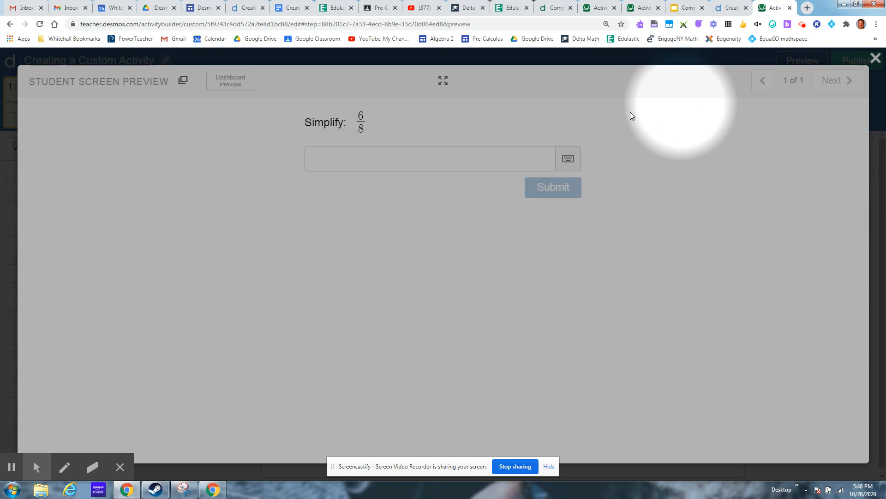
{"action": "left_click", "coordinate": [363, 157]}
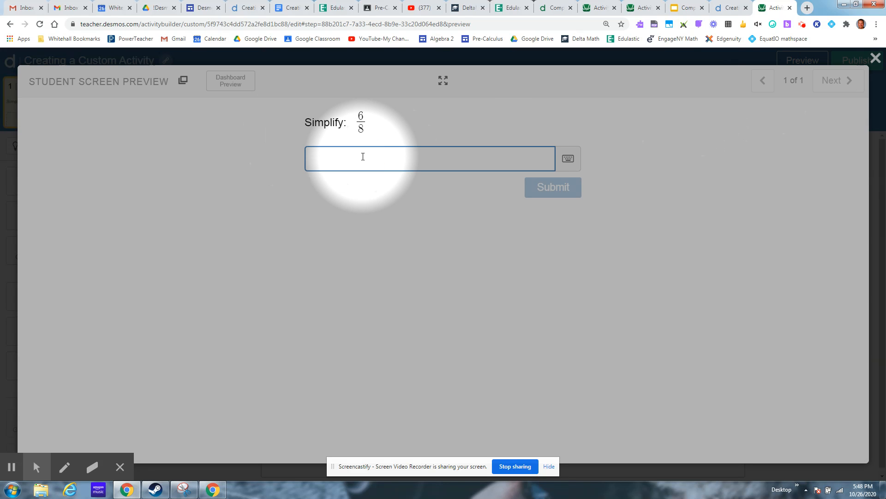
{"action": "type", "text": "3/4"}
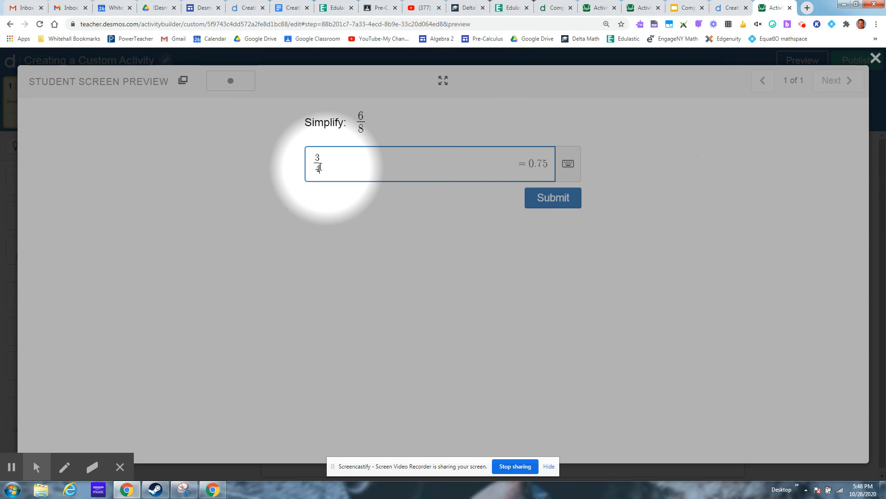
{"action": "left_click", "coordinate": [570, 198]}
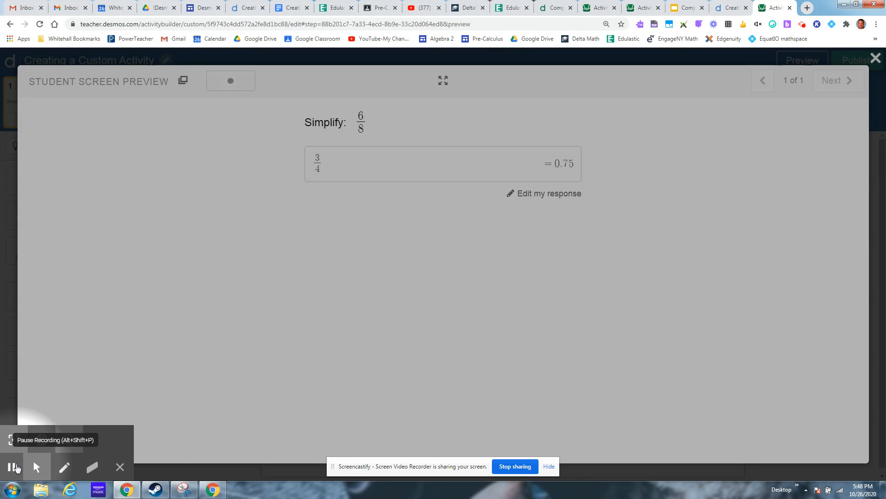
{"action": "left_click", "coordinate": [875, 59]}
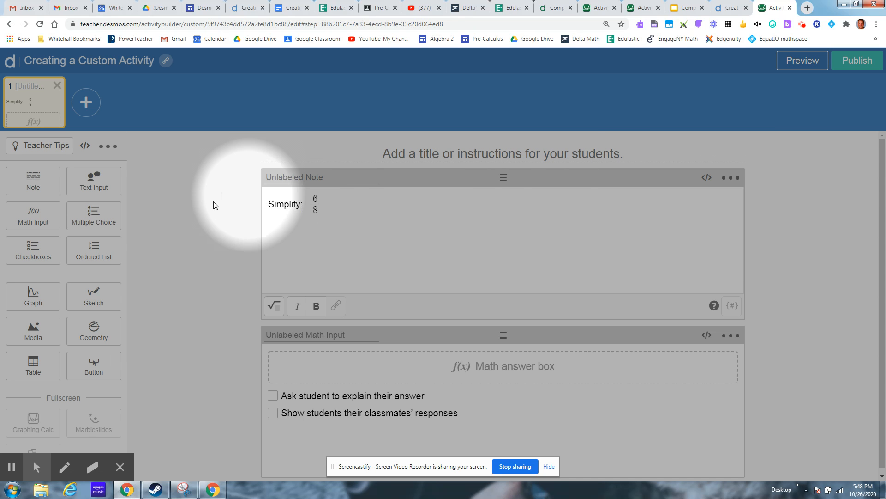
{"action": "mouse_move", "coordinate": [37, 466]}
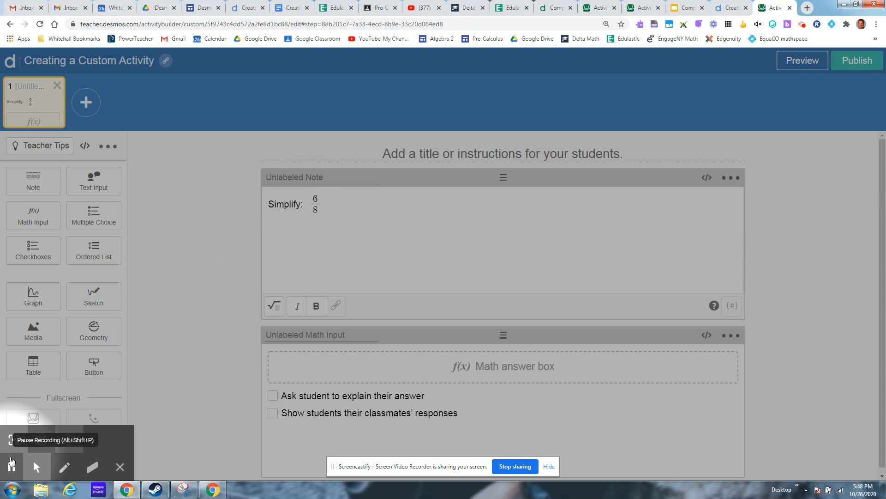
{"action": "left_click", "coordinate": [9, 442]}
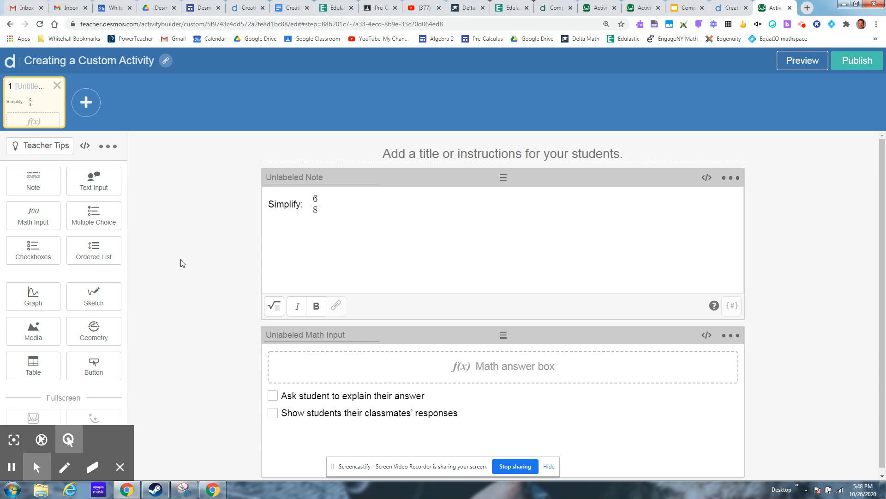
- Title the first screen "Screen 1" and add a second screen to the activity
{"action": "left_click", "coordinate": [455, 150]}
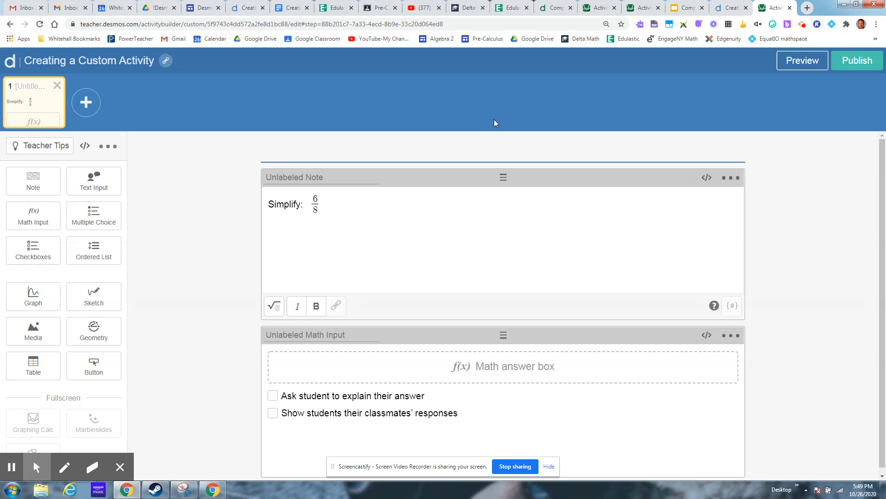
{"action": "type", "text": "Screen 1"}
{"action": "left_click", "coordinate": [82, 103]}
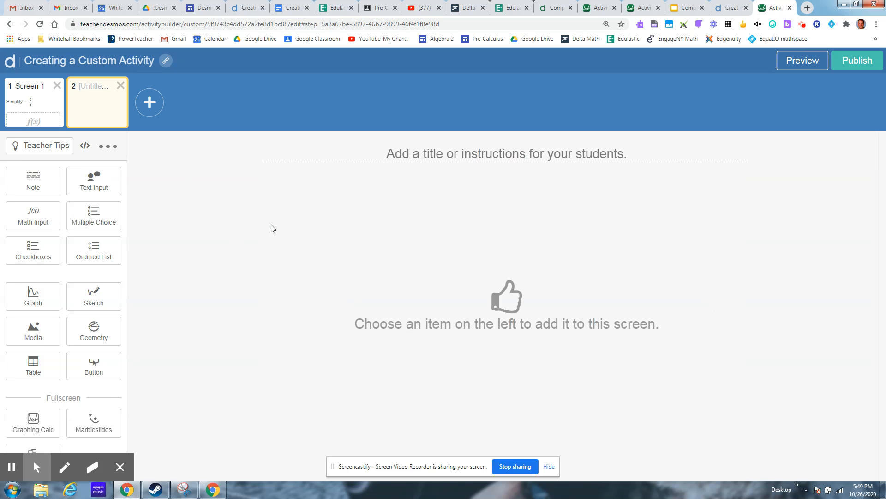
- Add a note and a multiple-choice component to screen 2, with the note reading "What is 3*4 ?" and 3*4 formatted as math
{"action": "left_click", "coordinate": [38, 192]}
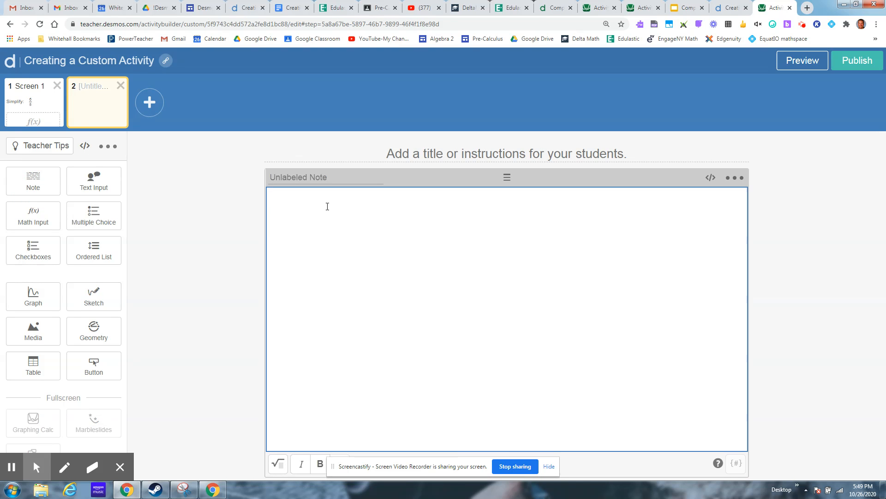
{"action": "left_click", "coordinate": [94, 217]}
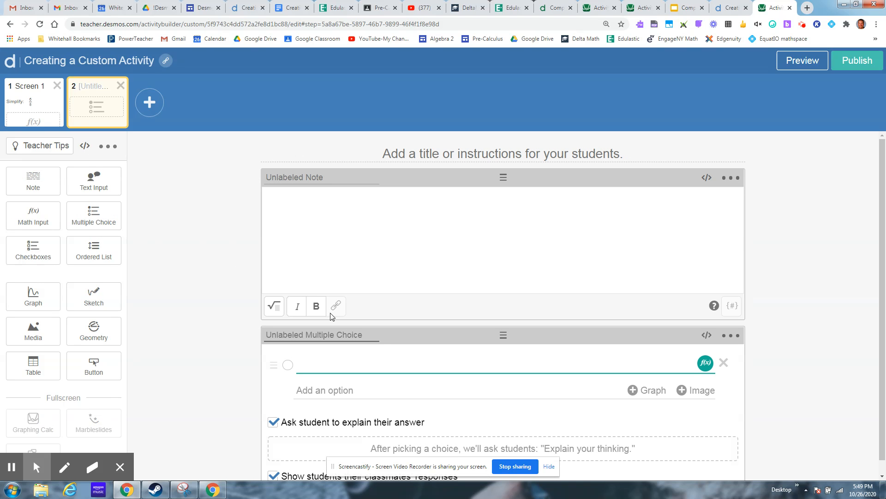
{"action": "left_click", "coordinate": [322, 207]}
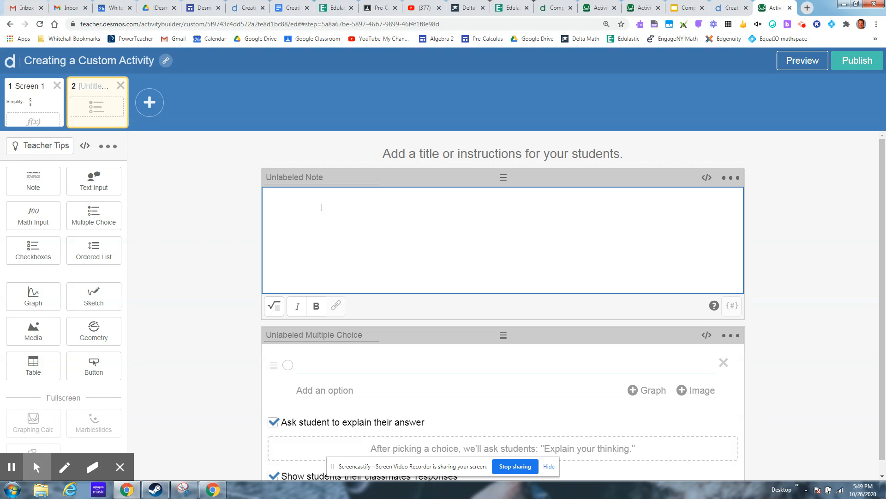
{"action": "type", "text": "What is 3*4"}
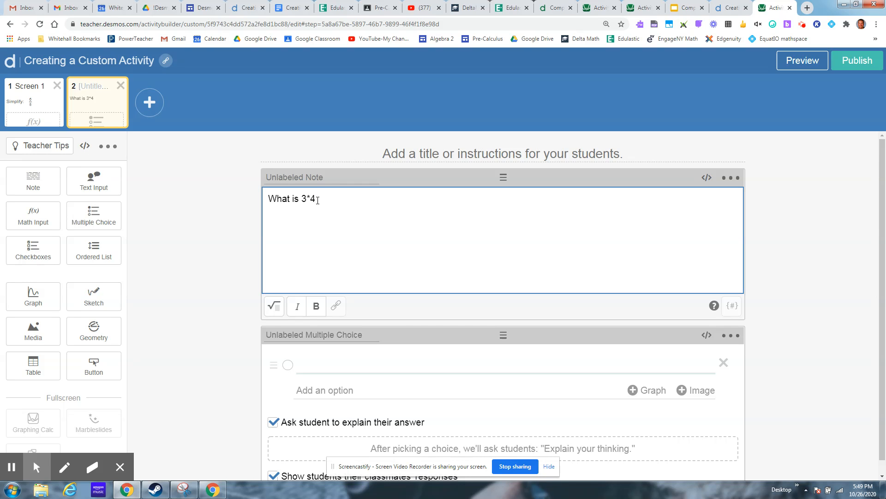
{"action": "left_click_drag", "start_coordinate": [317, 199], "coordinate": [302, 201]}
{"action": "left_click", "coordinate": [274, 306]}
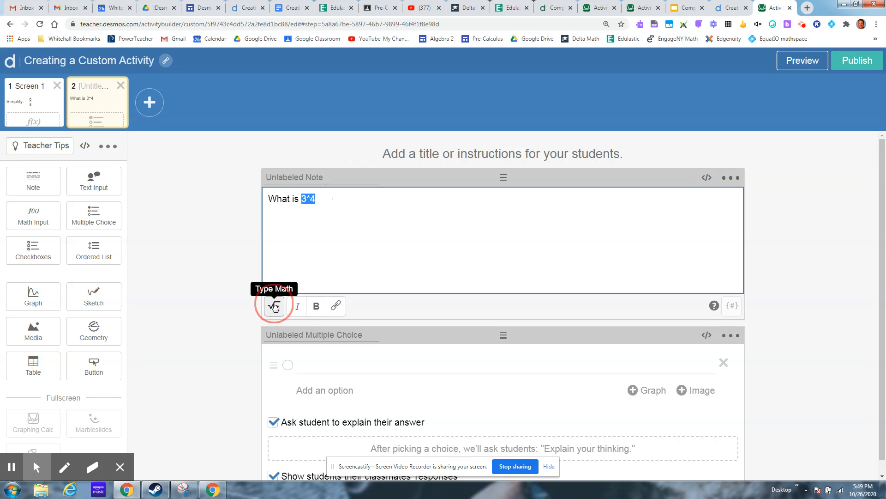
{"action": "left_click", "coordinate": [329, 200]}
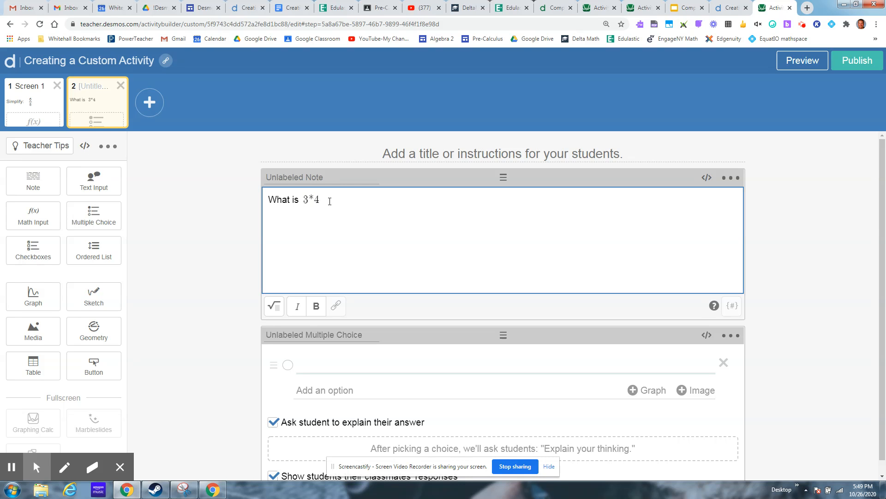
{"action": "type", "text": "?"}
- Enter 12 as the first multiple-choice option and format it as math
{"action": "scroll", "coordinate": [344, 366], "scroll_direction": "down", "scroll_amount": 1}
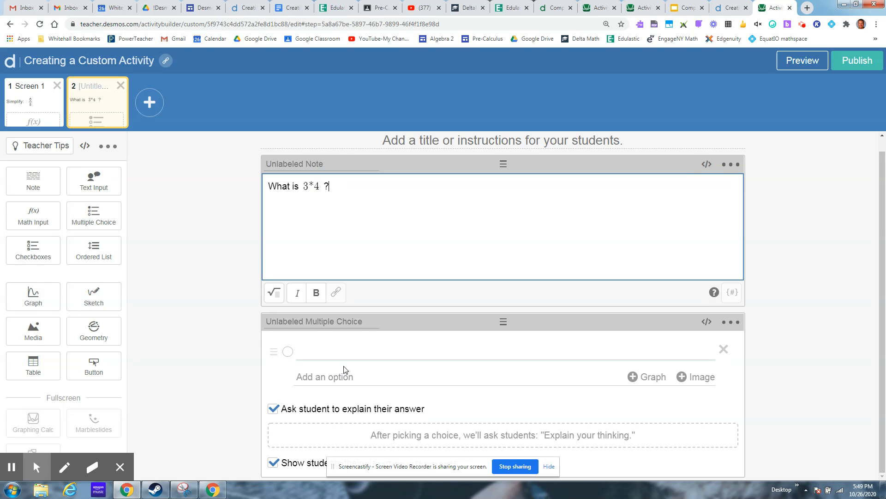
{"action": "left_click", "coordinate": [347, 352]}
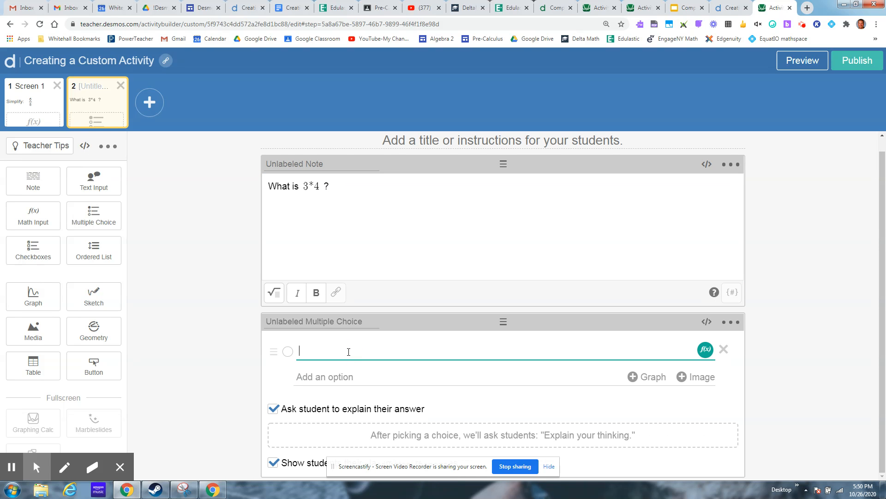
{"action": "type", "text": "12"}
{"action": "left_click", "coordinate": [311, 351]}
{"action": "double_click", "coordinate": [310, 351]}
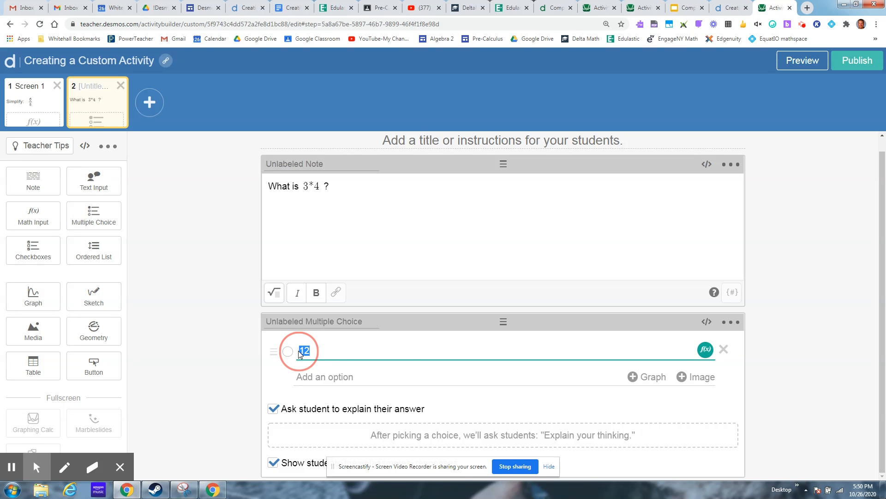
{"action": "left_click", "coordinate": [705, 350]}
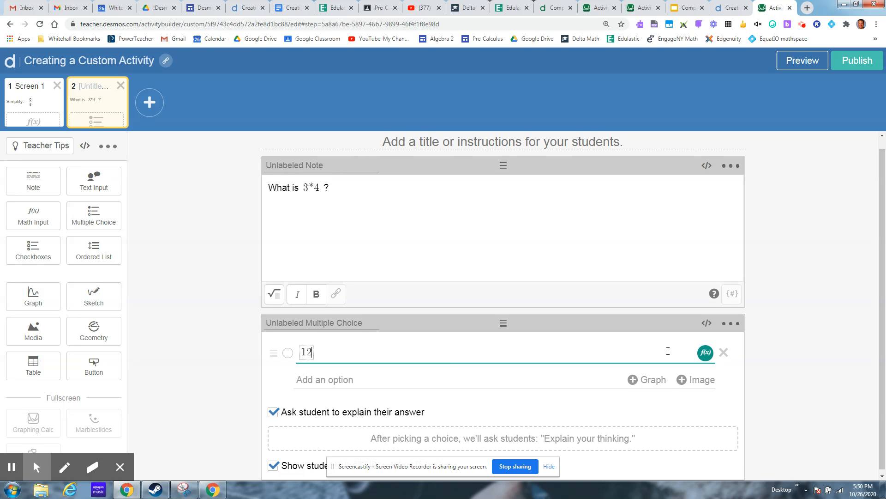
- Add 10 and 8 as the second and third multiple-choice options, with the 8 formatted as math
{"action": "left_click", "coordinate": [341, 380]}
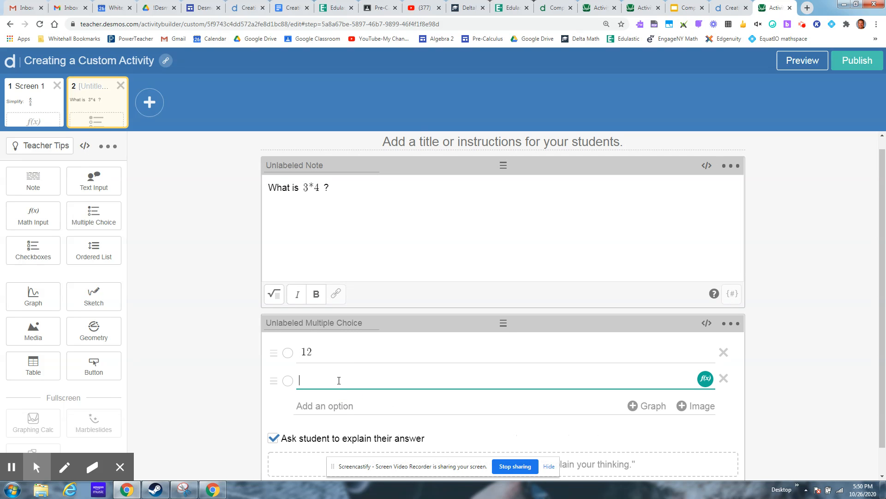
{"action": "type", "text": "10"}
{"action": "left_click", "coordinate": [332, 406]}
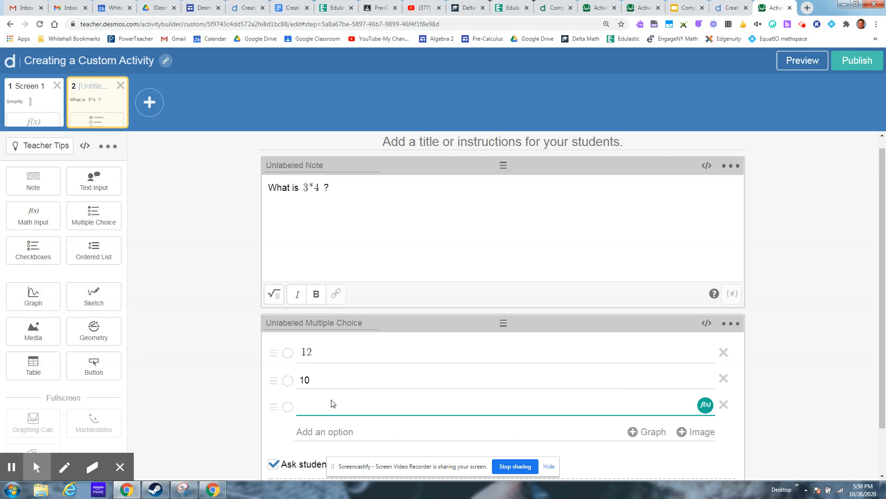
{"action": "left_click", "coordinate": [324, 406]}
{"action": "type", "text": "8"}
{"action": "double_click", "coordinate": [300, 406]}
{"action": "left_click", "coordinate": [706, 405]}
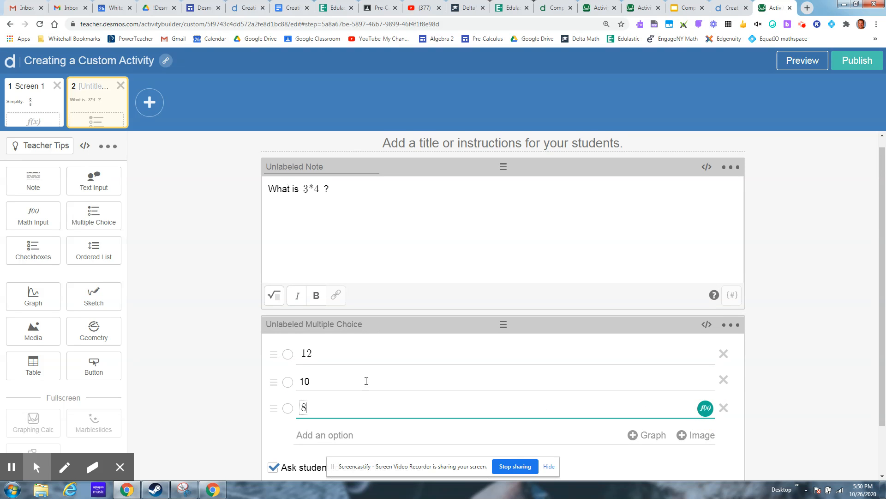
- Format the second multiple-choice option, 10, as math and mark 12 as the correct answer
{"action": "left_click", "coordinate": [305, 380]}
{"action": "double_click", "coordinate": [304, 381]}
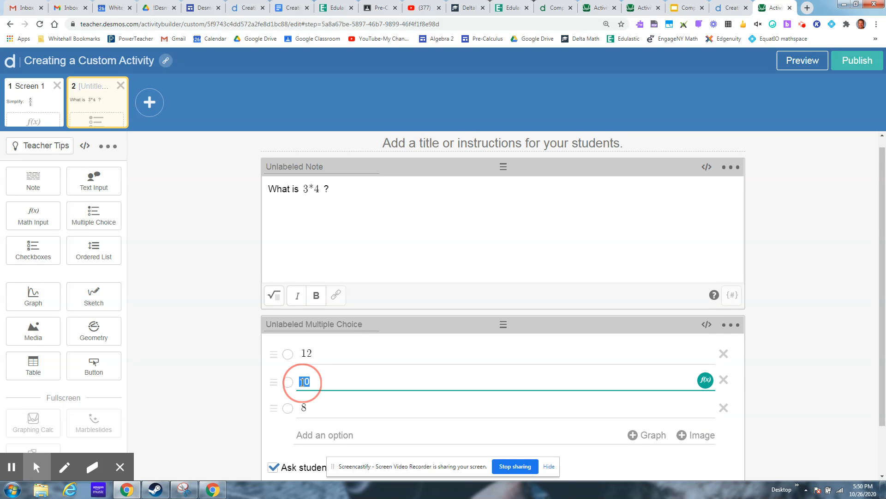
{"action": "left_click", "coordinate": [705, 380]}
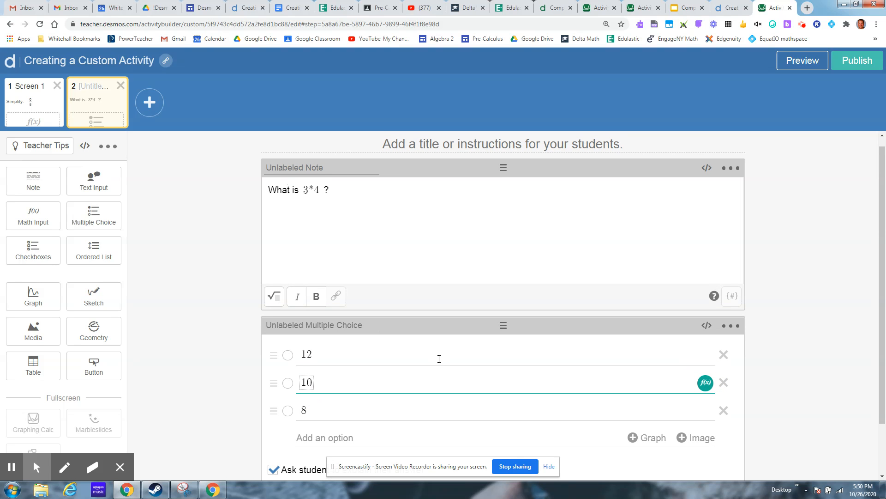
{"action": "scroll", "coordinate": [426, 348], "scroll_direction": "down", "scroll_amount": 1}
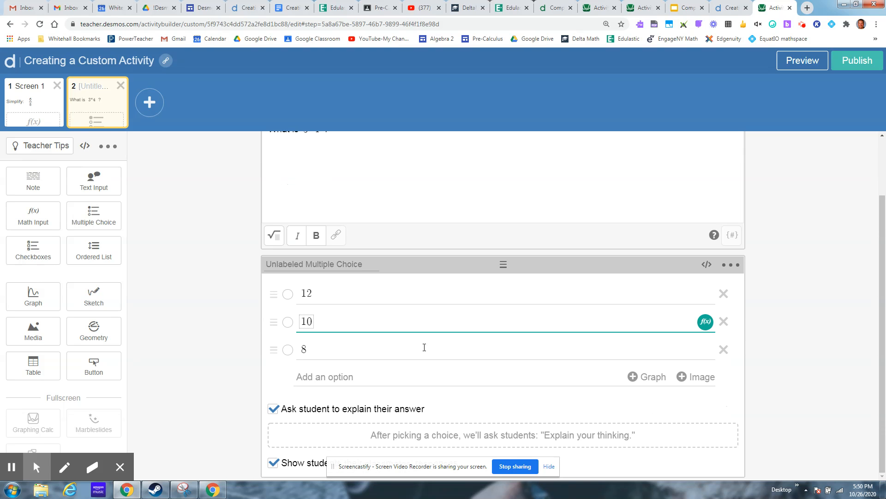
{"action": "left_click", "coordinate": [288, 293]}
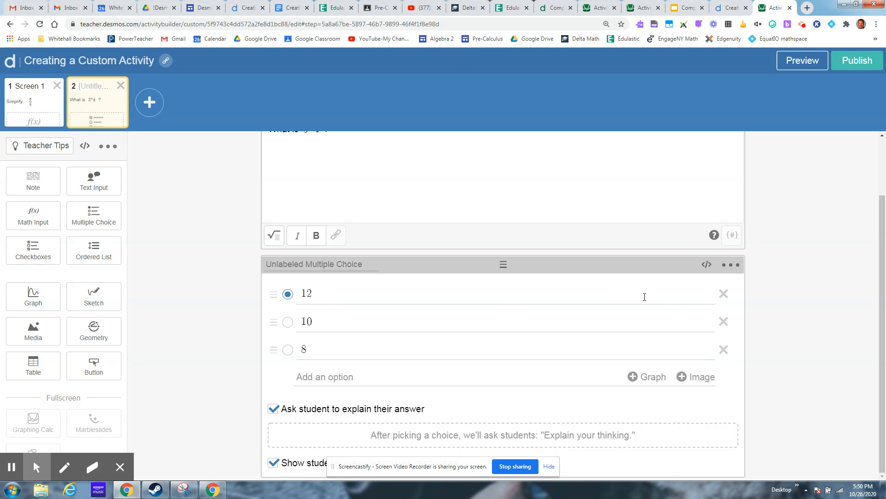
- Randomize the choices of the multiple-choice component and turn off its Show option beneath the explanation prompt
{"action": "left_click", "coordinate": [731, 265]}
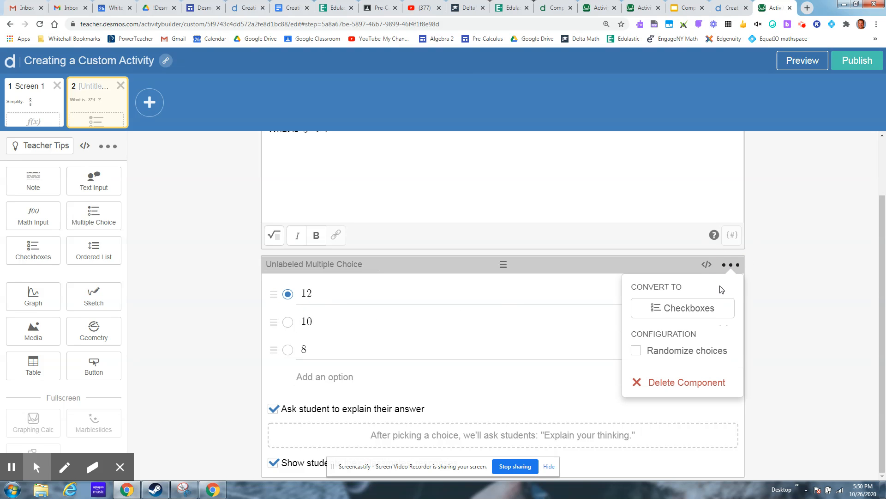
{"action": "left_click", "coordinate": [687, 356]}
{"action": "left_click", "coordinate": [276, 462]}
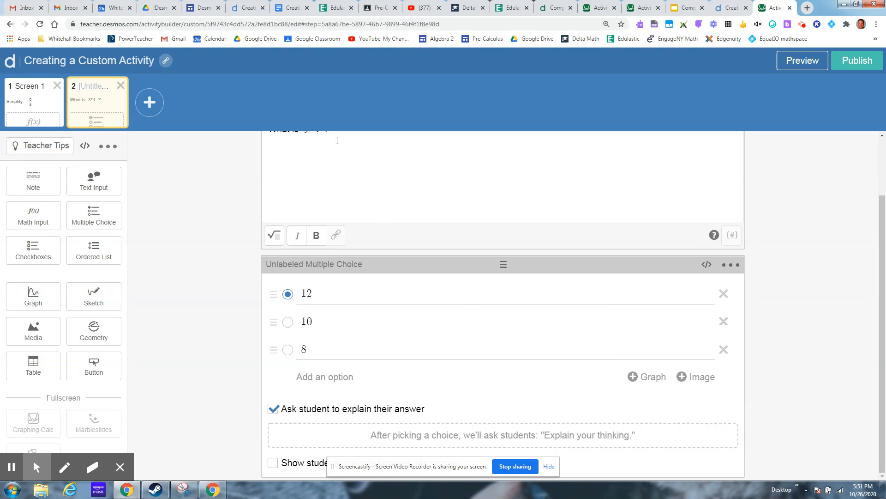
- Title the second screen "Screen 2" and publish the activity
{"action": "scroll", "coordinate": [443, 179], "scroll_direction": "up", "scroll_amount": 2}
{"action": "left_click", "coordinate": [442, 153]}
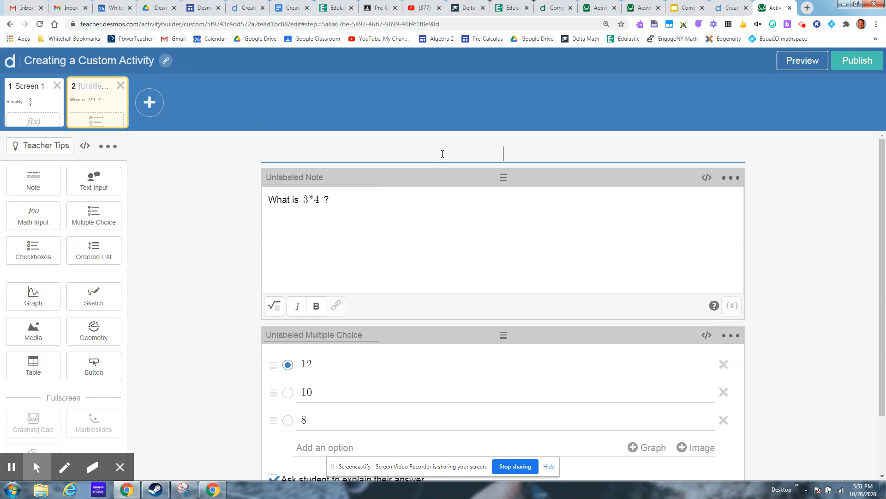
{"action": "type", "text": "Screen 2"}
{"action": "left_click", "coordinate": [177, 178]}
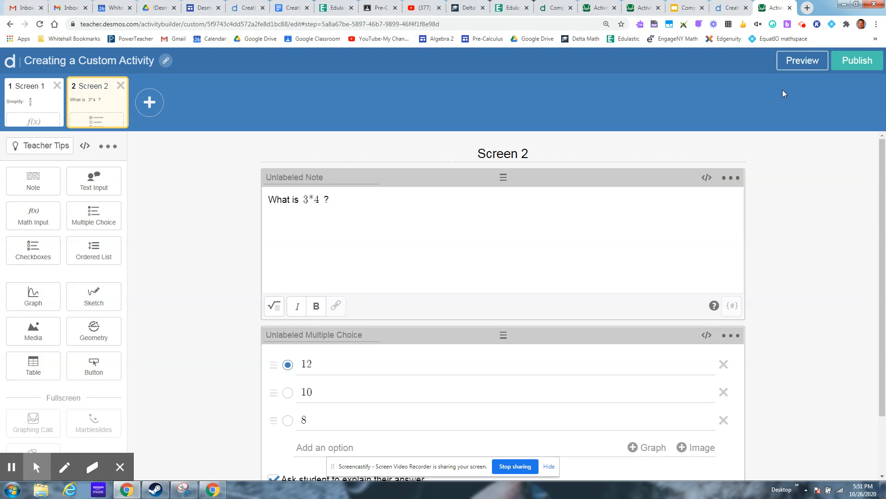
{"action": "left_click", "coordinate": [857, 64]}
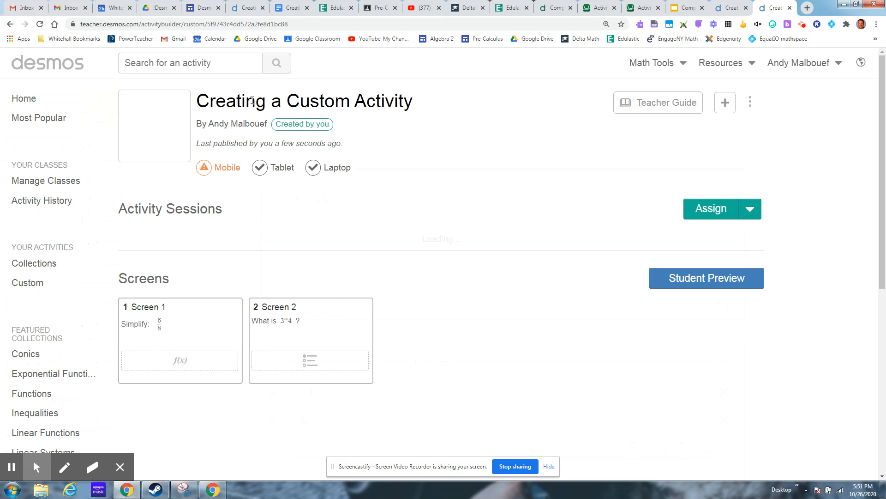
{"action": "left_click_drag", "start_coordinate": [417, 107], "coordinate": [195, 101]}
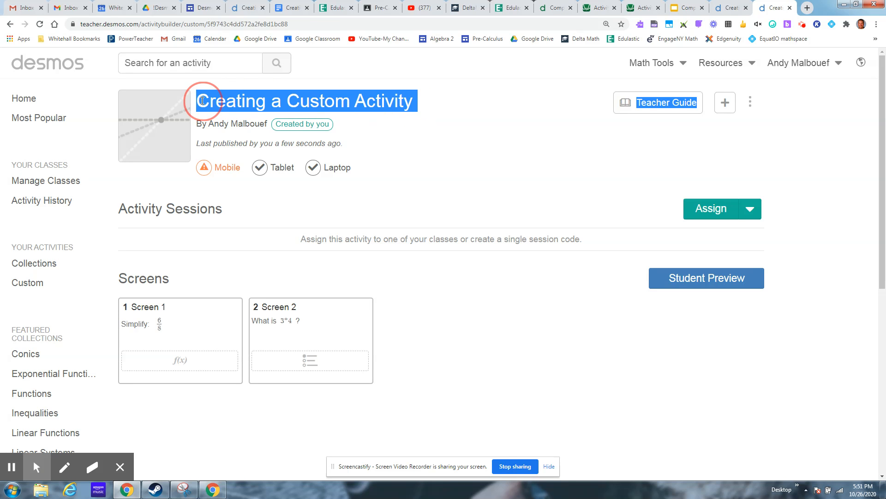
{"action": "left_click", "coordinate": [401, 142]}
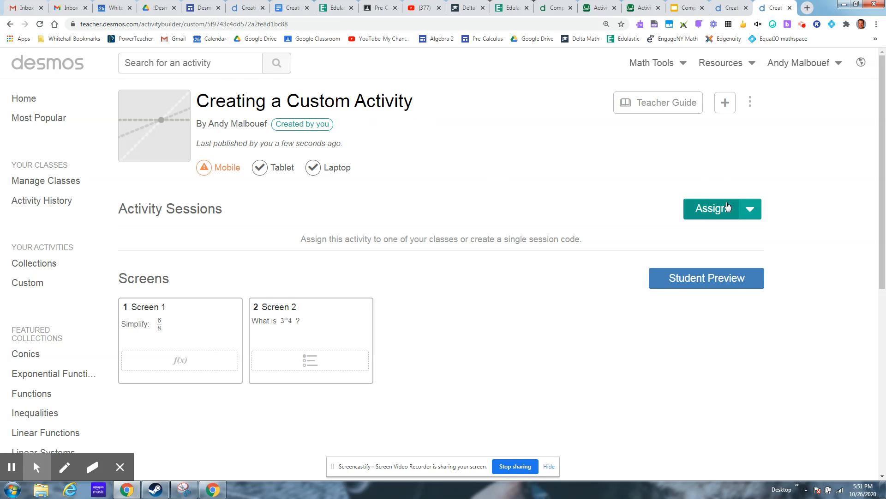
{"action": "left_click", "coordinate": [752, 209]}
{"action": "left_click", "coordinate": [751, 208]}
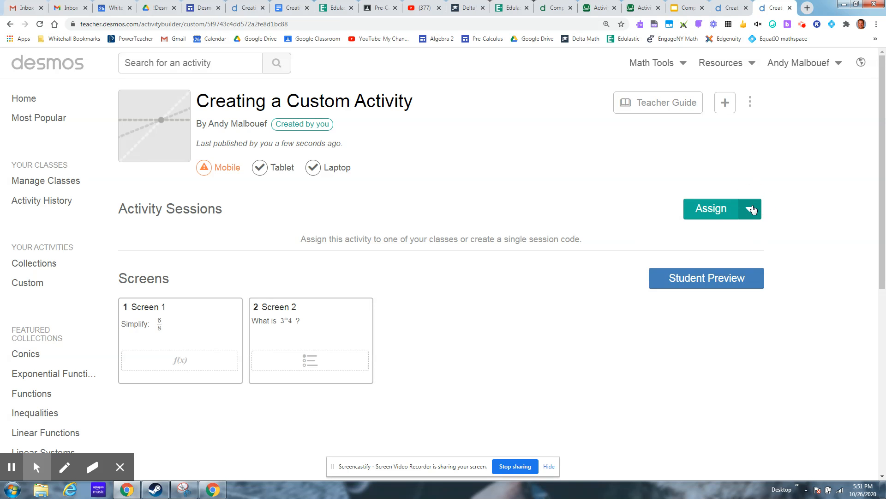
- Preview both screens of the published activity as a student and close the preview
{"action": "left_click", "coordinate": [702, 283]}
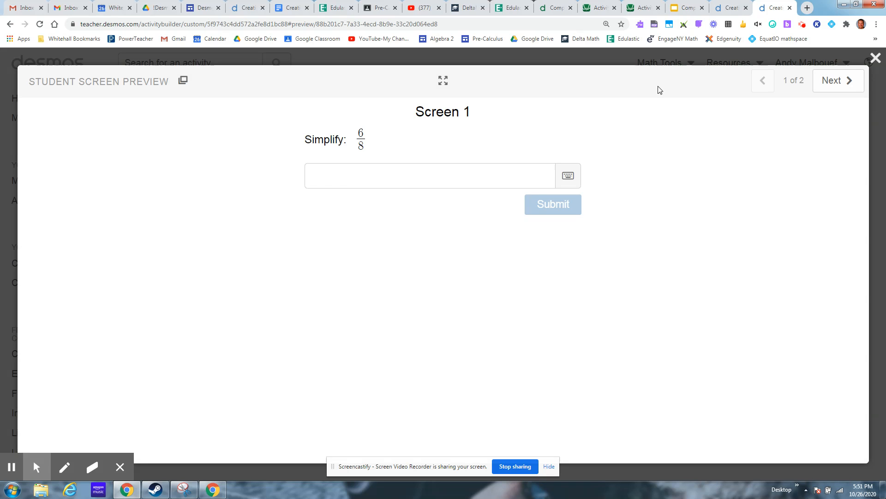
{"action": "left_click", "coordinate": [830, 84]}
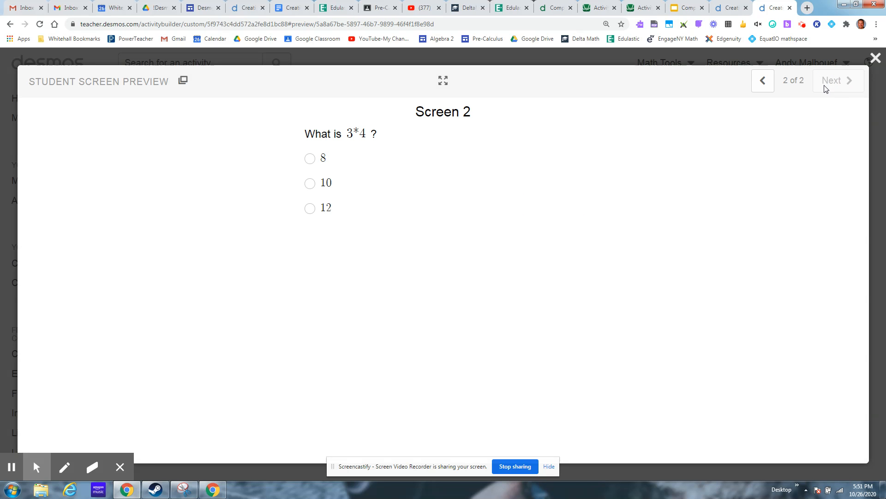
{"action": "left_click", "coordinate": [875, 58]}
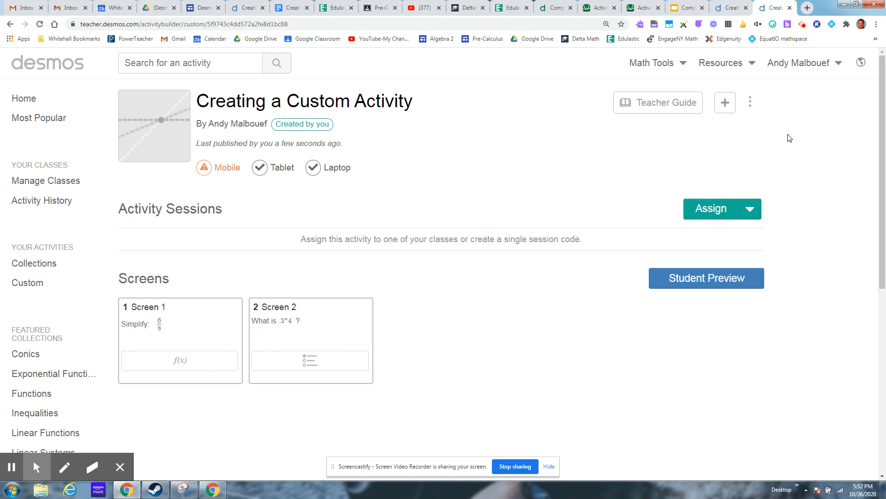
{"action": "left_click", "coordinate": [750, 103]}
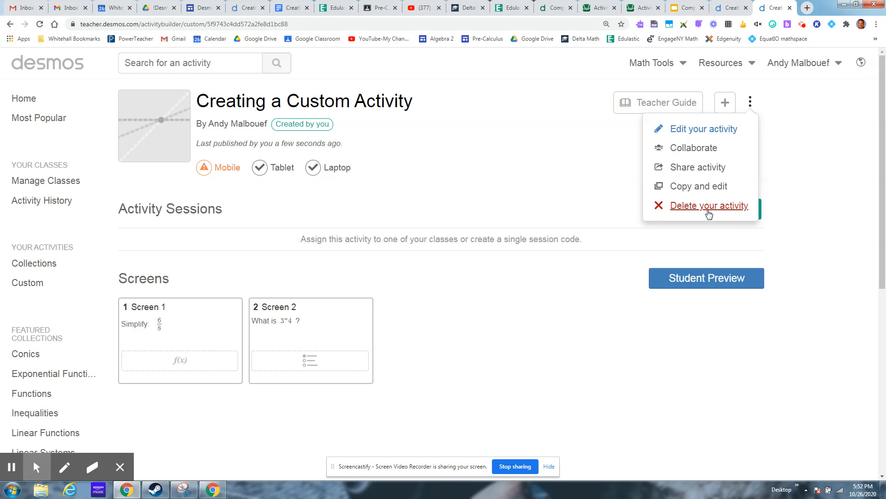
{"action": "left_click", "coordinate": [601, 171]}
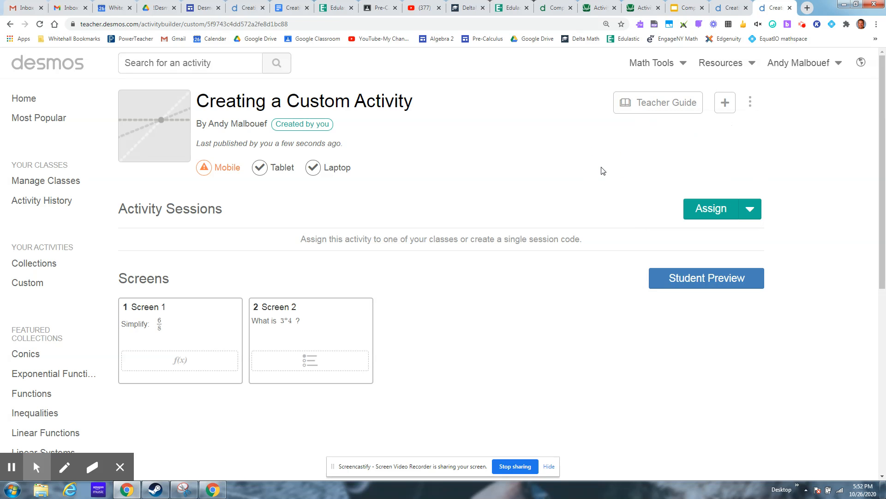